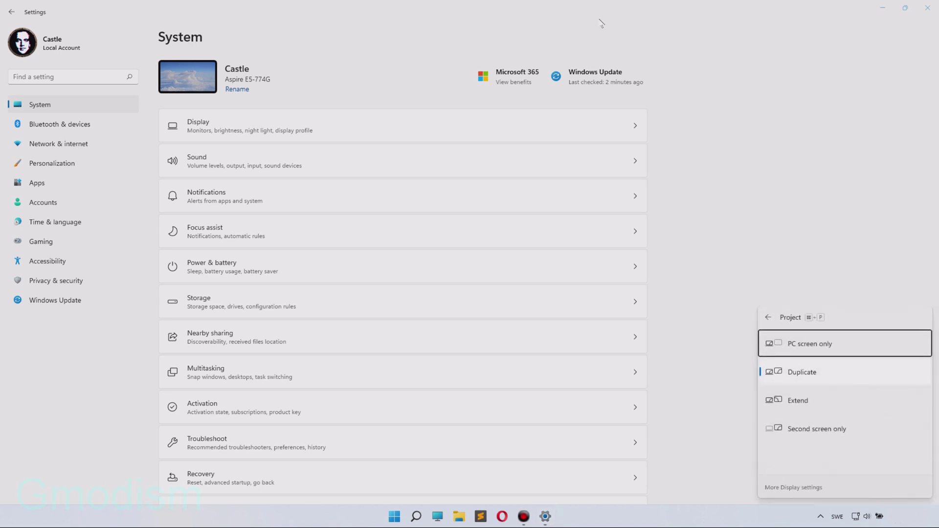
Choose Duplicate projection mode to mirror the laptop screen on the second display
{"action": "left_click", "coordinate": [850, 373]}
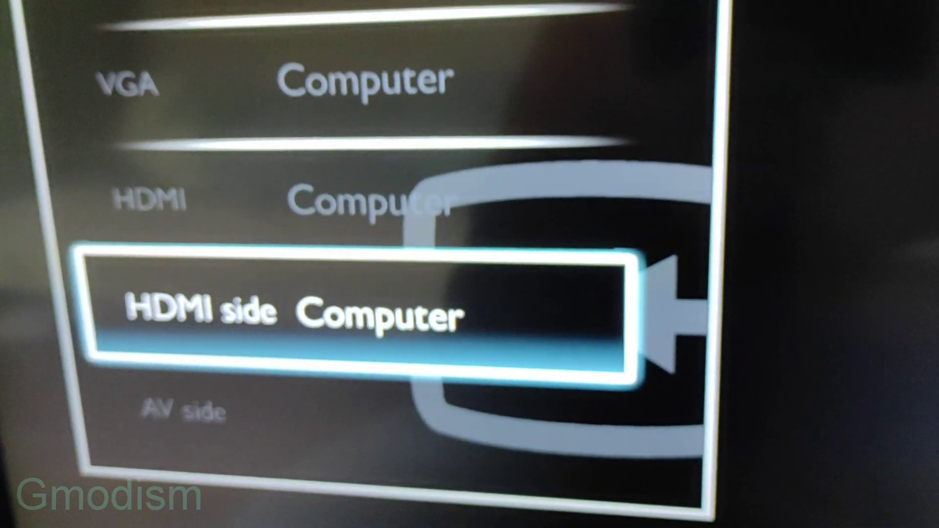
Select HDMI side Computer as the Philips TV's input source
{"action": "key", "text": "Up"}
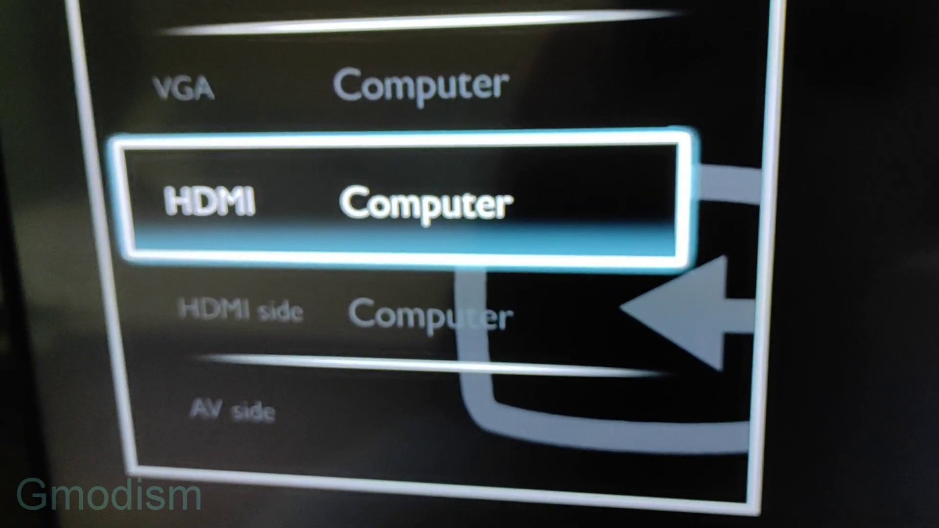
{"action": "key", "text": "Down"}
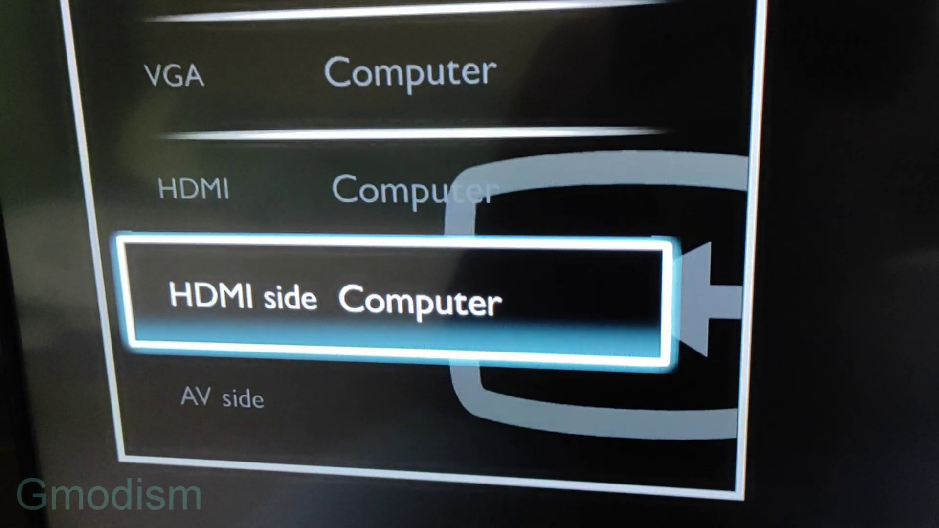
{"action": "key", "text": "Return"}
{"action": "key", "text": "Return"}
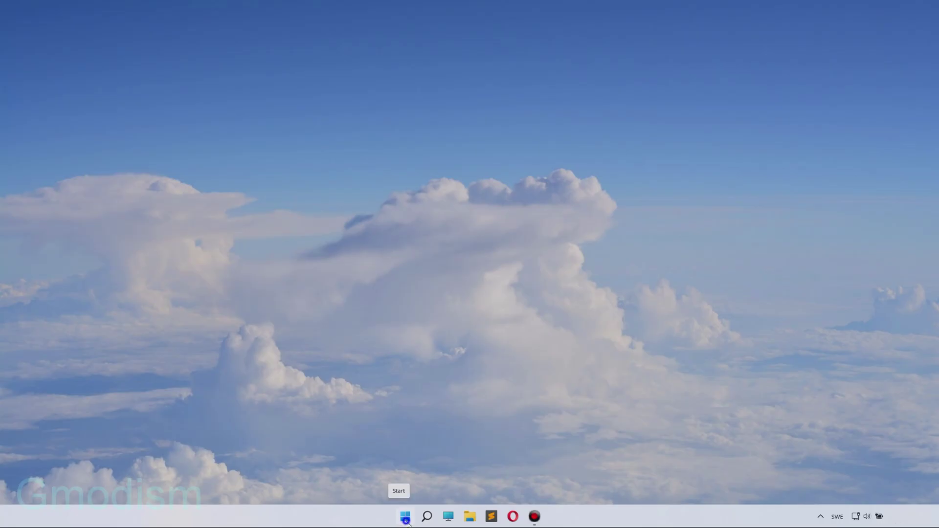
In Device Manager, confirm the Intel HD Graphics 620 driver is already up to date
{"action": "right_click", "coordinate": [405, 517]}
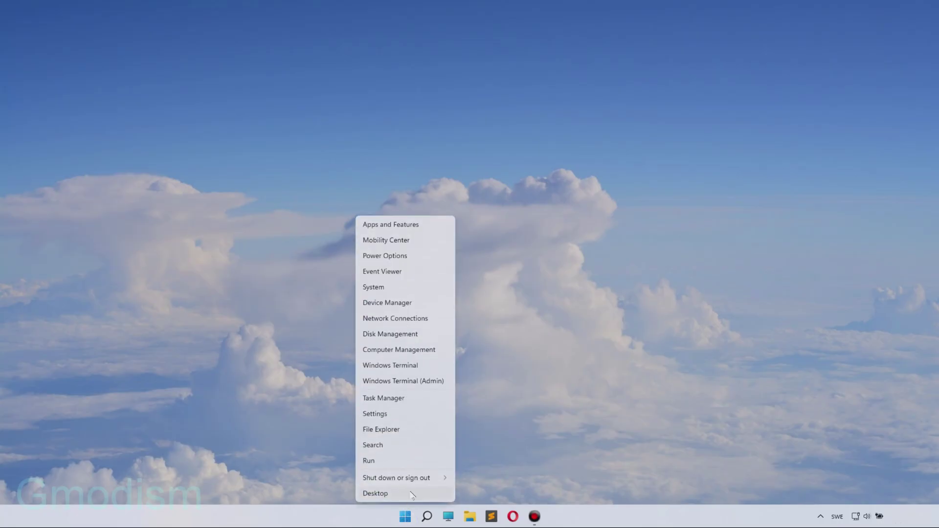
{"action": "left_click", "coordinate": [396, 304]}
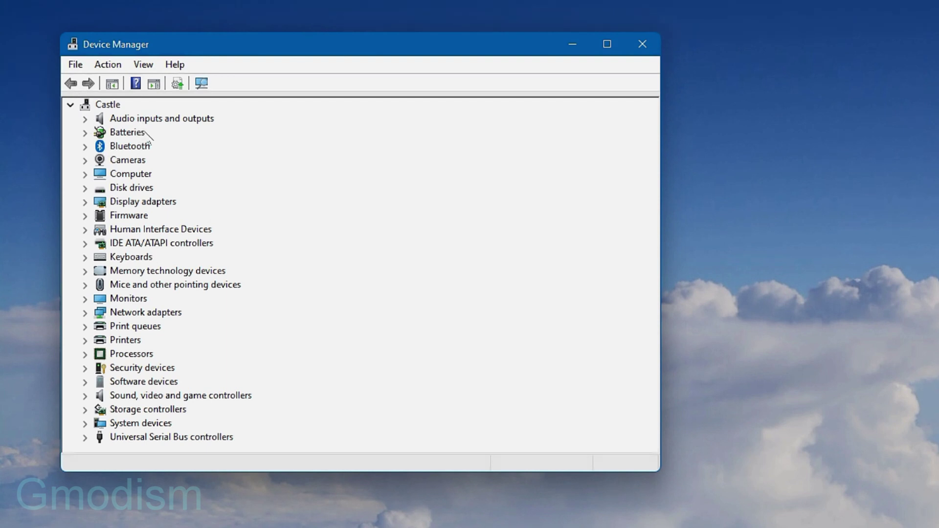
{"action": "left_click", "coordinate": [85, 202]}
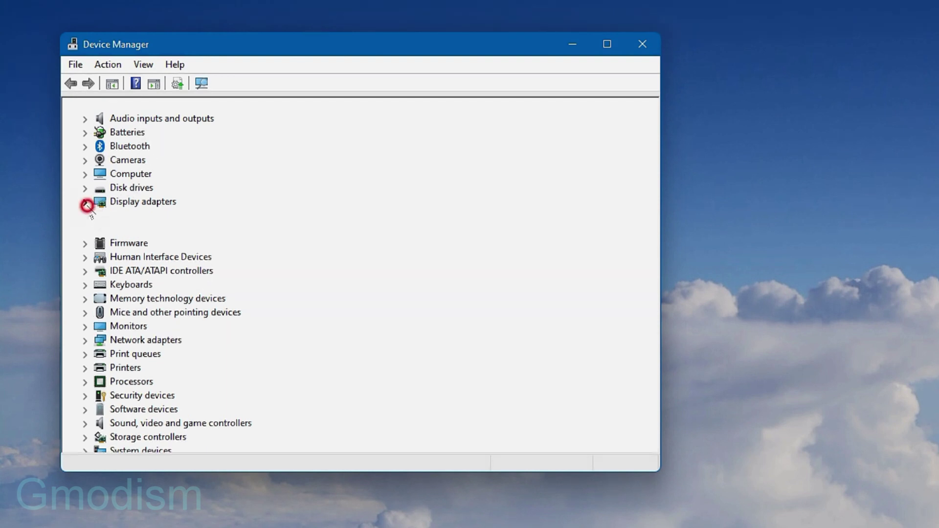
{"action": "right_click", "coordinate": [194, 216]}
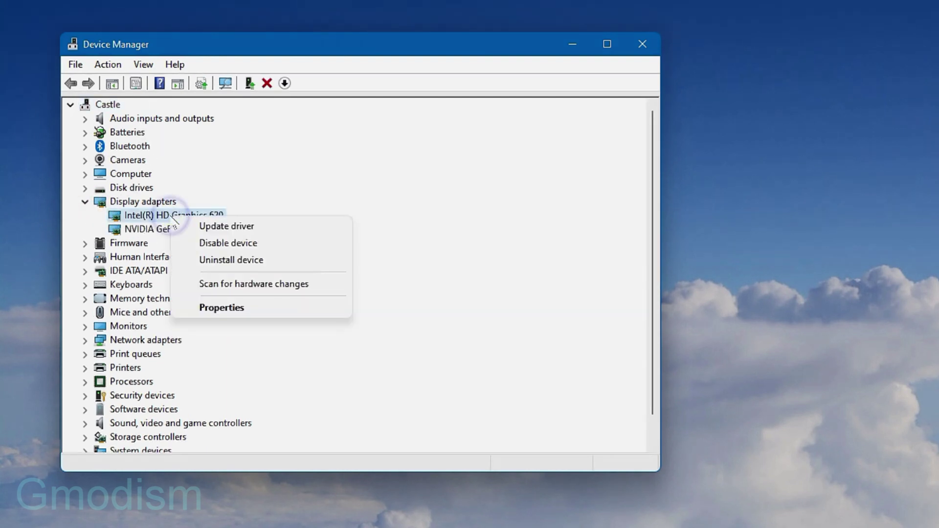
{"action": "left_click", "coordinate": [265, 230]}
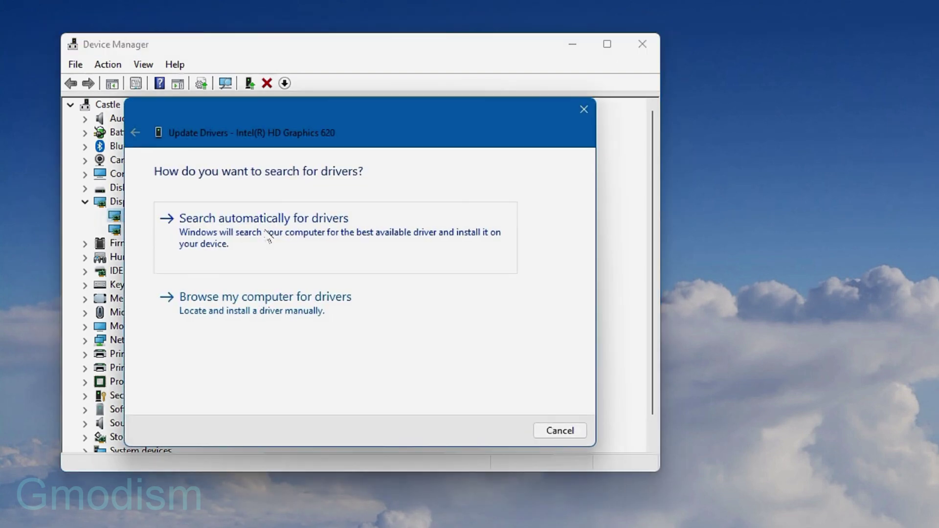
{"action": "left_click", "coordinate": [264, 229]}
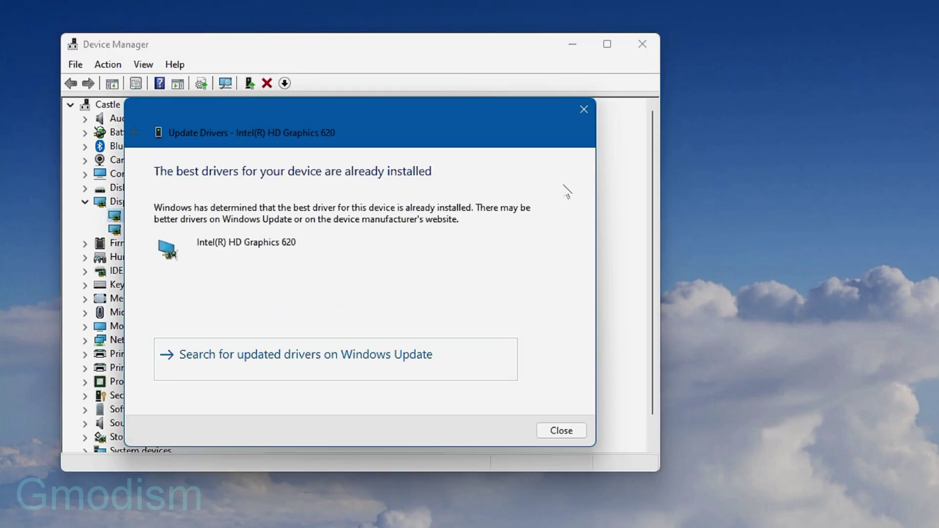
{"action": "left_click", "coordinate": [583, 110]}
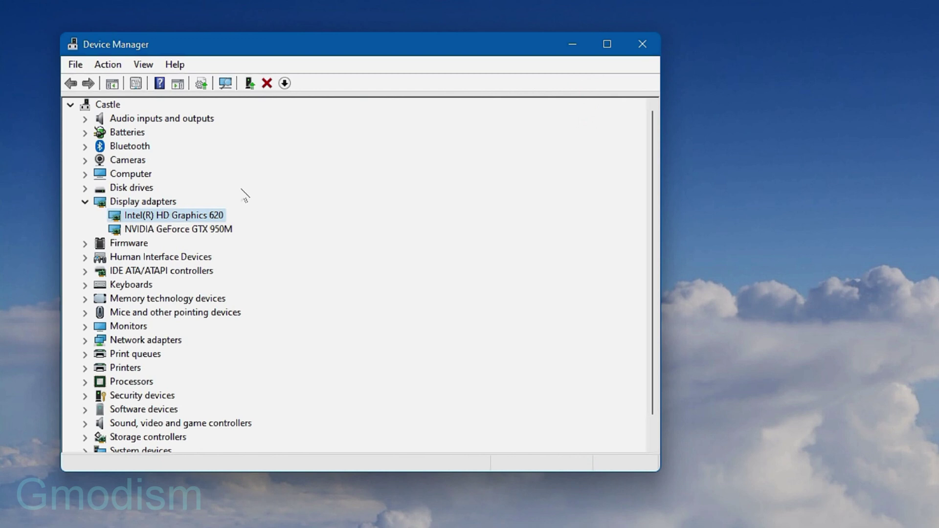
Confirm the NVIDIA GeForce GTX 950M driver is already up to date
{"action": "right_click", "coordinate": [202, 231]}
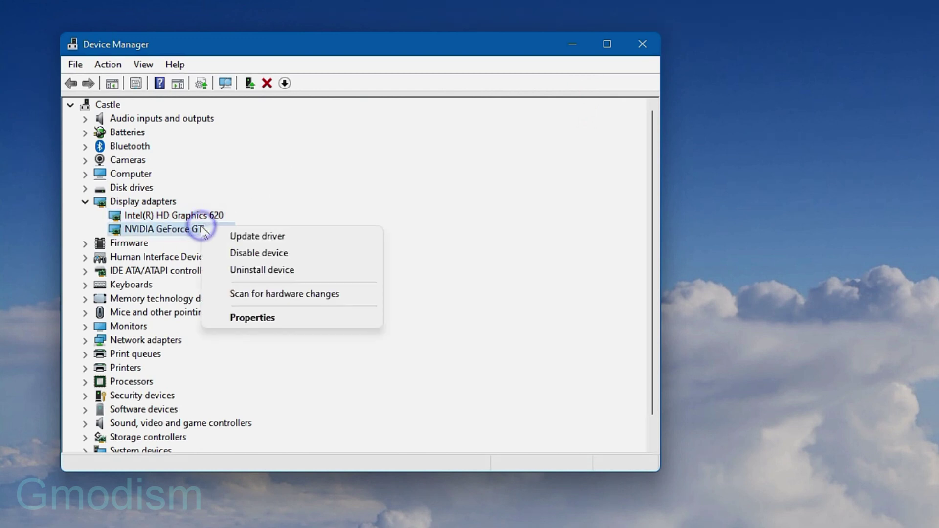
{"action": "left_click", "coordinate": [281, 237]}
{"action": "left_click", "coordinate": [282, 247]}
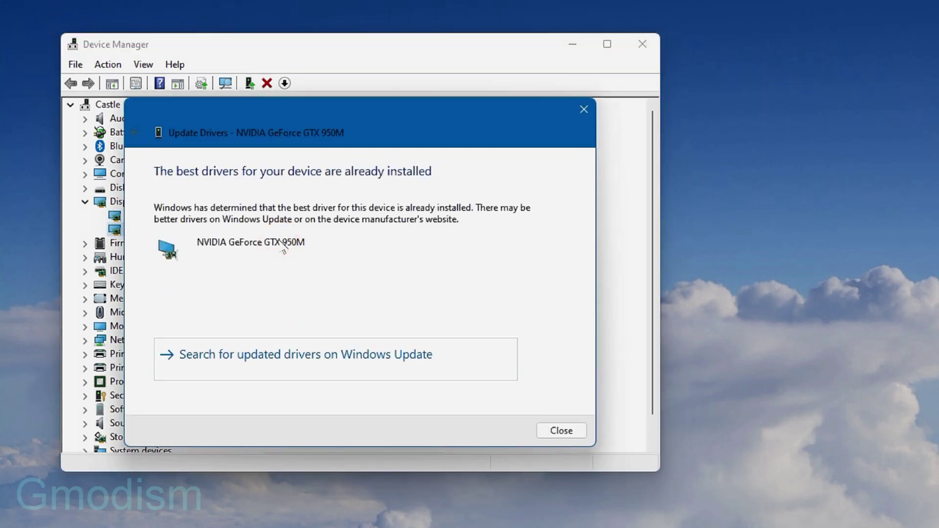
{"action": "left_click", "coordinate": [583, 109]}
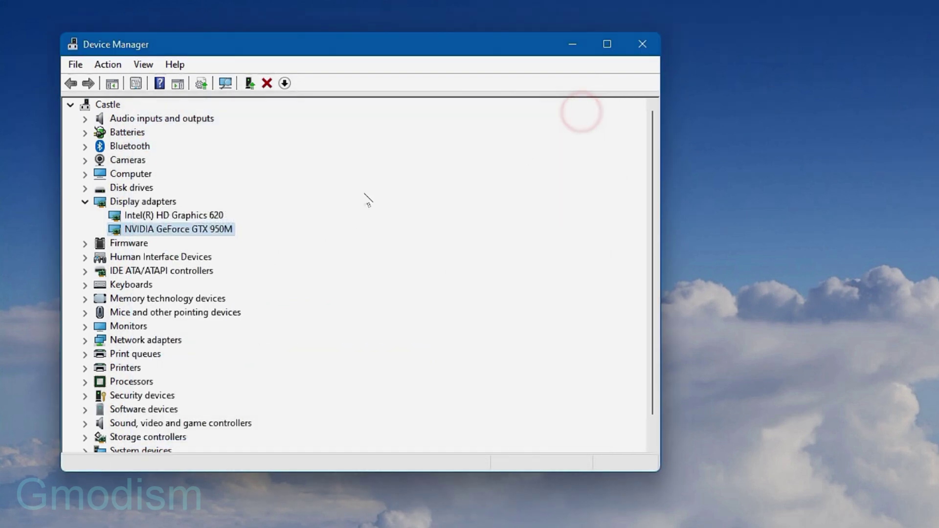
{"action": "scroll", "coordinate": [200, 334], "scroll_direction": "down", "scroll_amount": 1}
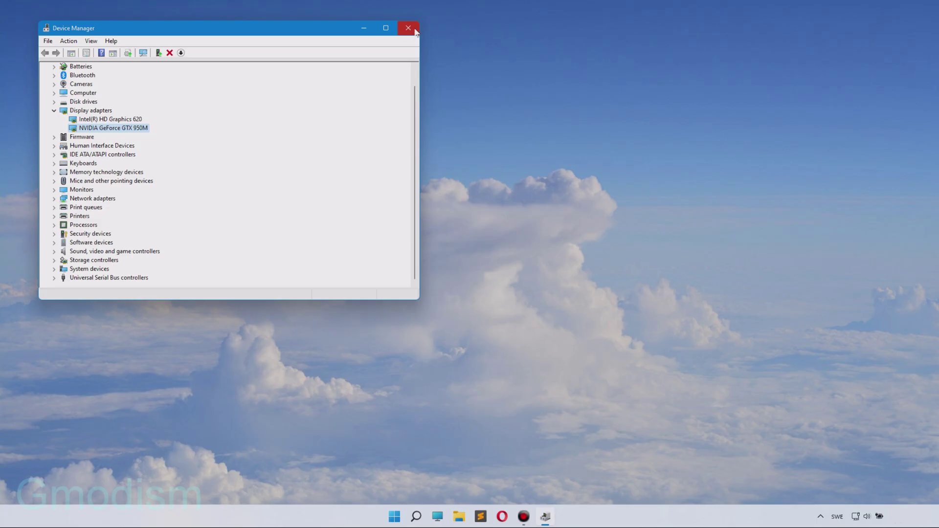
Close Device Manager and check Windows Update, starting the .NET Framework KB5018859 install
{"action": "left_click", "coordinate": [408, 28]}
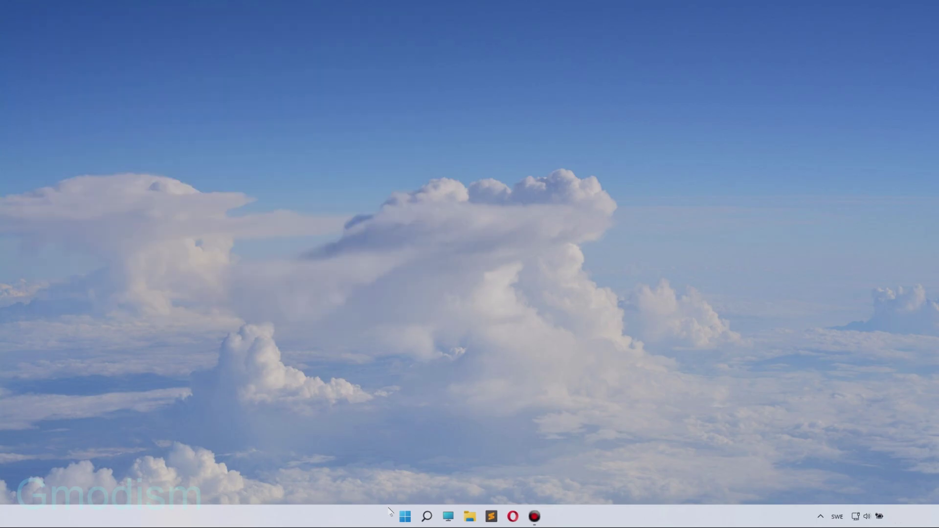
{"action": "left_click", "coordinate": [404, 517]}
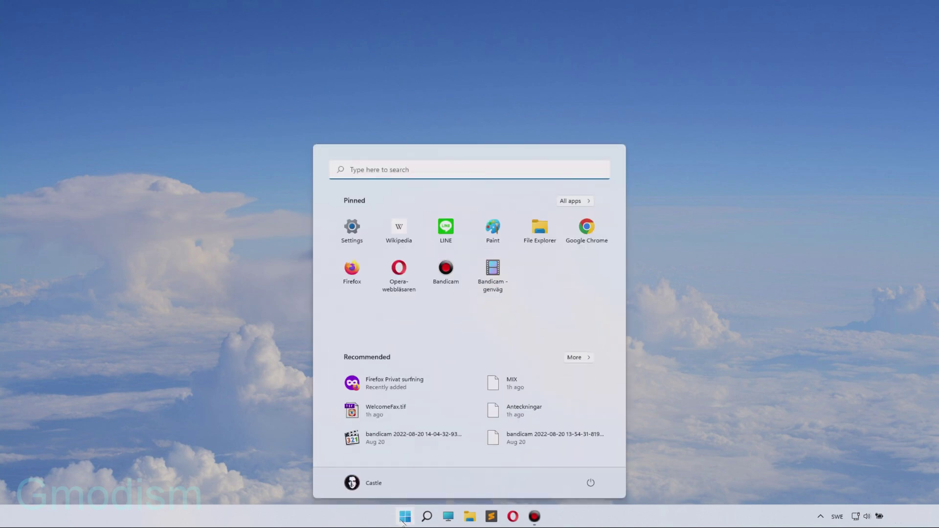
{"action": "type", "text": "windows update"}
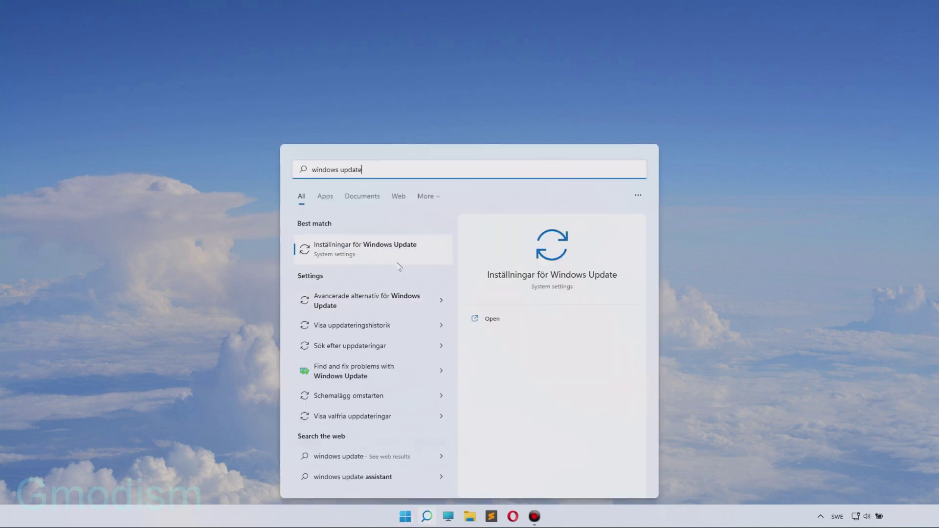
{"action": "left_click", "coordinate": [395, 250]}
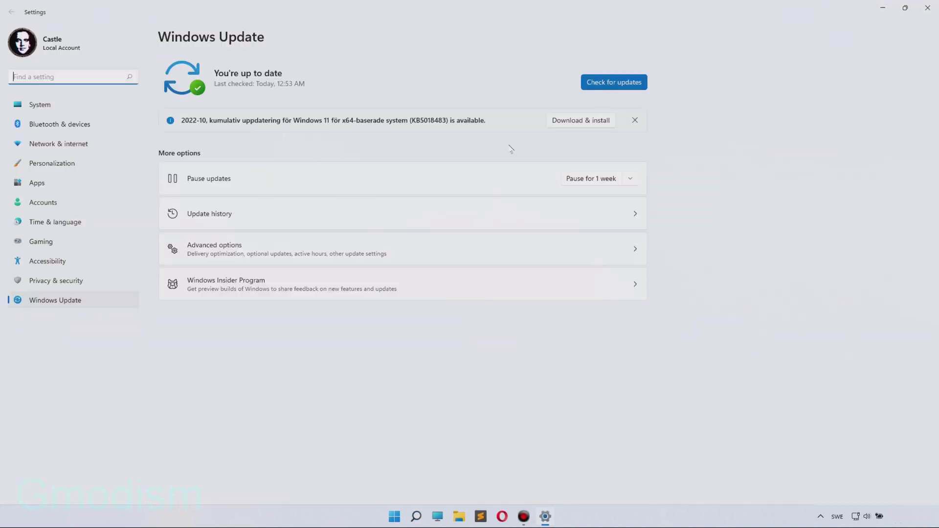
{"action": "left_click", "coordinate": [625, 81]}
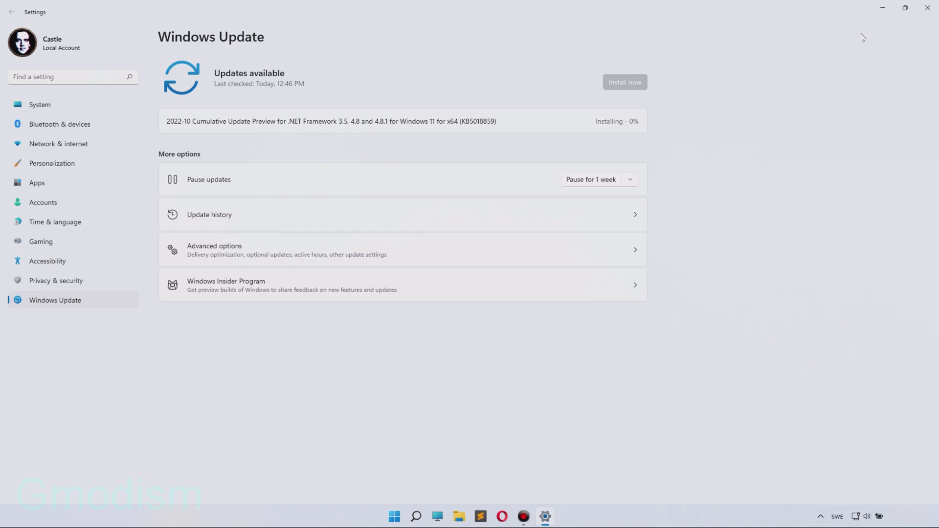
Go to System > Display settings and identify each display's number
{"action": "left_click", "coordinate": [68, 109]}
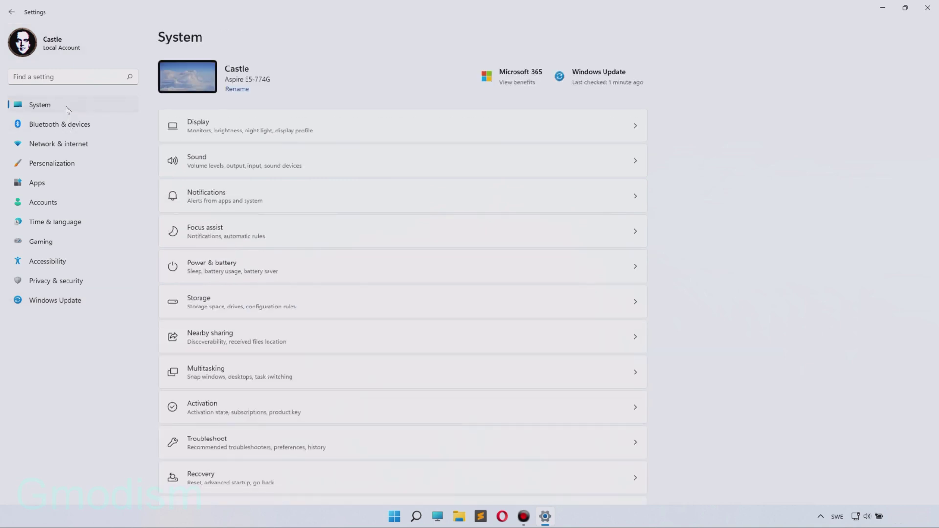
{"action": "left_click", "coordinate": [318, 126]}
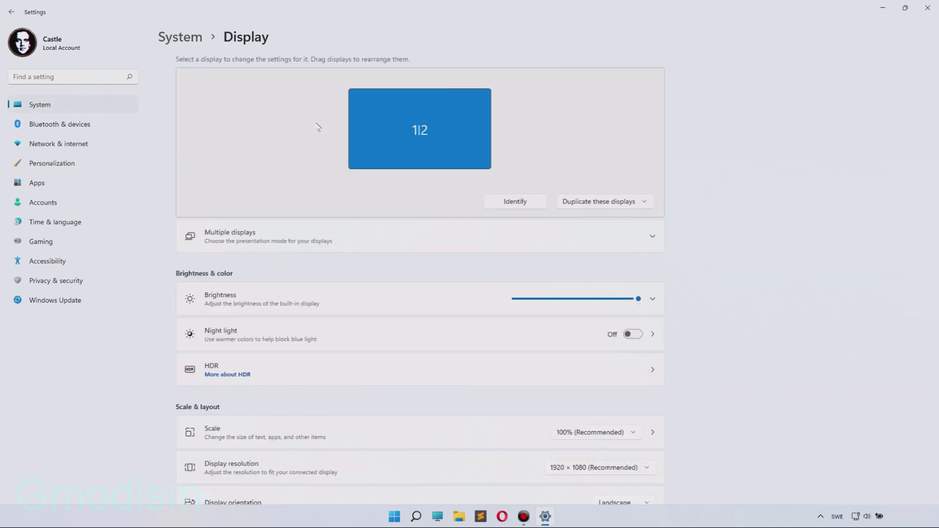
{"action": "left_click", "coordinate": [515, 206]}
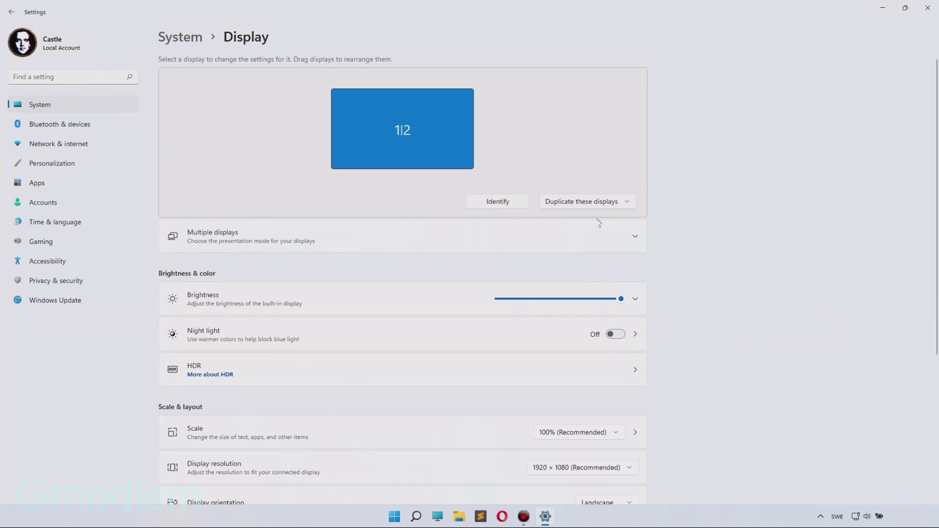
Extend the desktop across both displays, keep the new arrangement, and reshow display mode options
{"action": "left_click", "coordinate": [588, 203]}
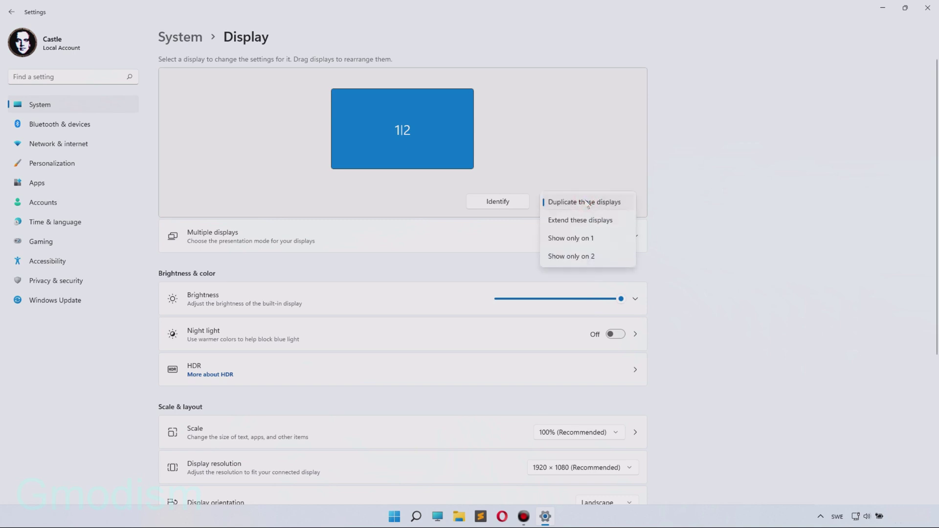
{"action": "left_click", "coordinate": [592, 222]}
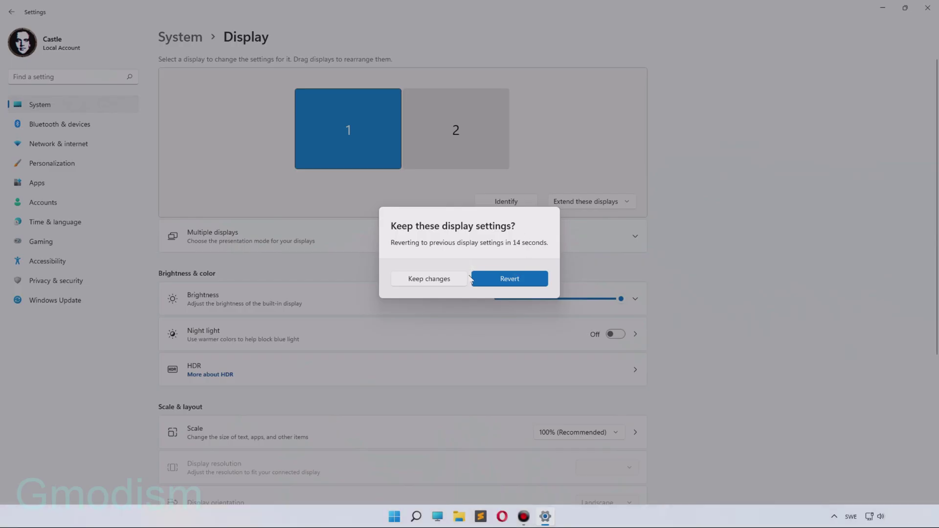
{"action": "left_click", "coordinate": [435, 278]}
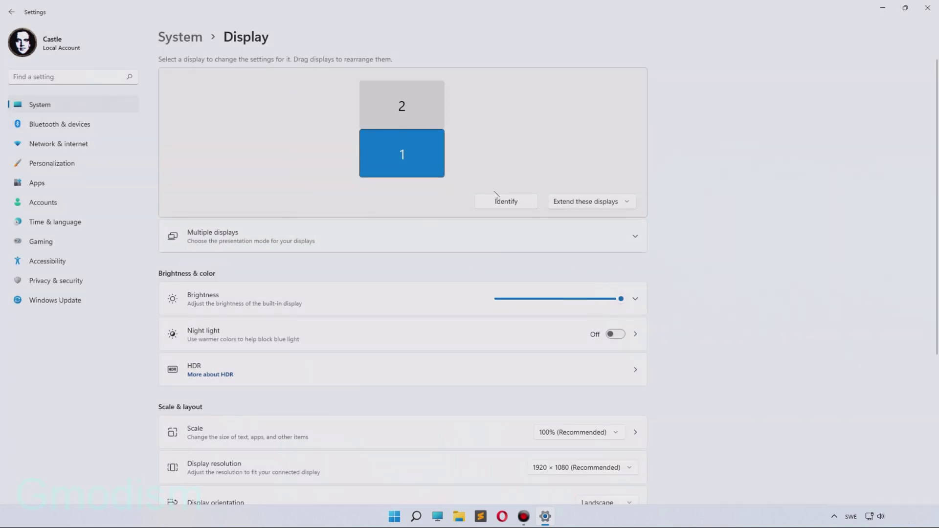
{"action": "left_click", "coordinate": [587, 206]}
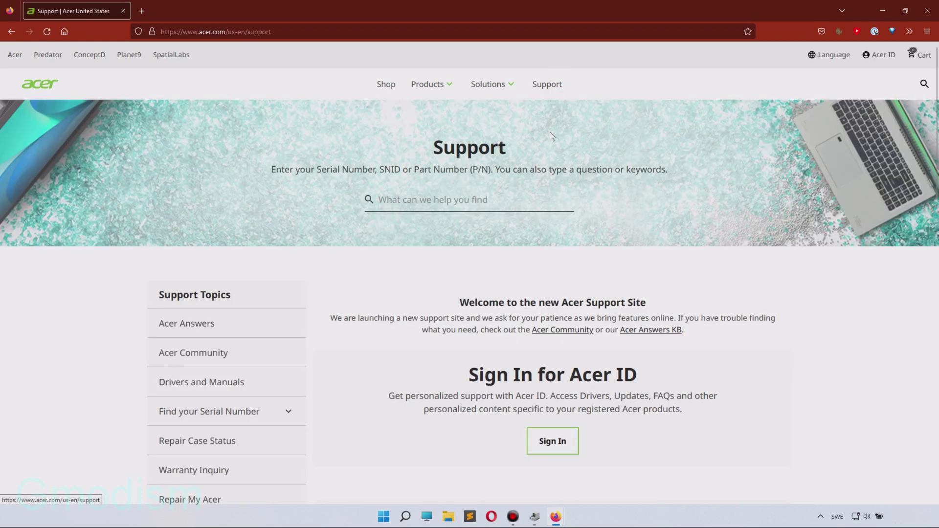
Open Drivers and Manuals for the Aspire E5-774G with Windows 10 64-bit selected
{"action": "scroll", "coordinate": [191, 201], "scroll_direction": "down", "scroll_amount": 3}
{"action": "left_click", "coordinate": [188, 205]}
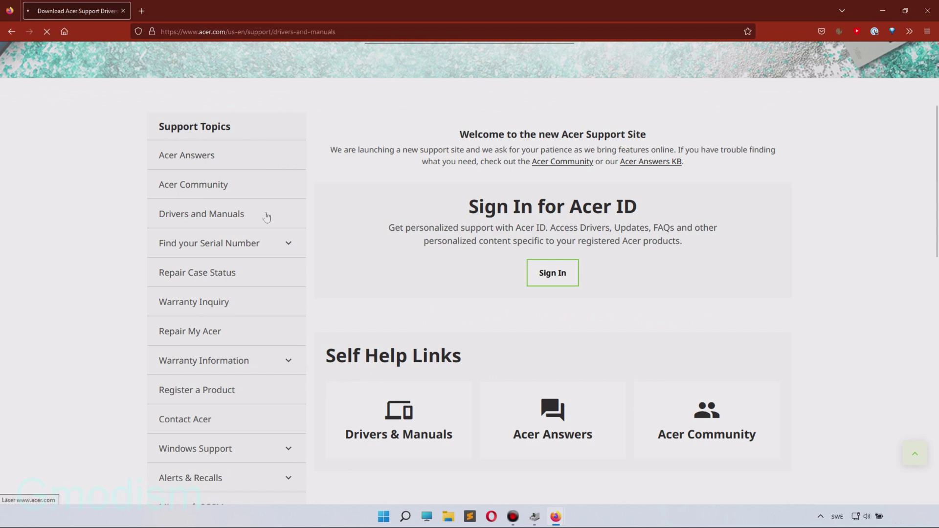
{"action": "scroll", "coordinate": [414, 253], "scroll_direction": "down", "scroll_amount": 2}
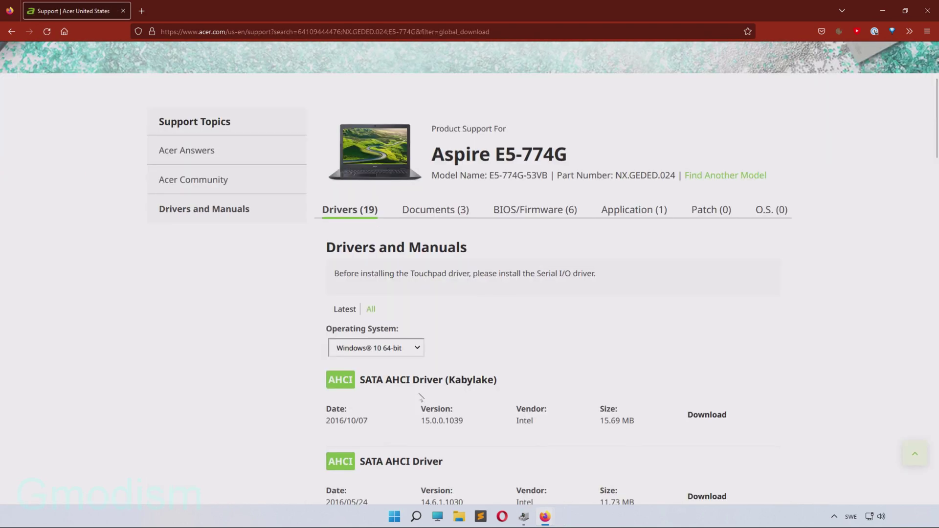
{"action": "scroll", "coordinate": [420, 397], "scroll_direction": "down", "scroll_amount": 2}
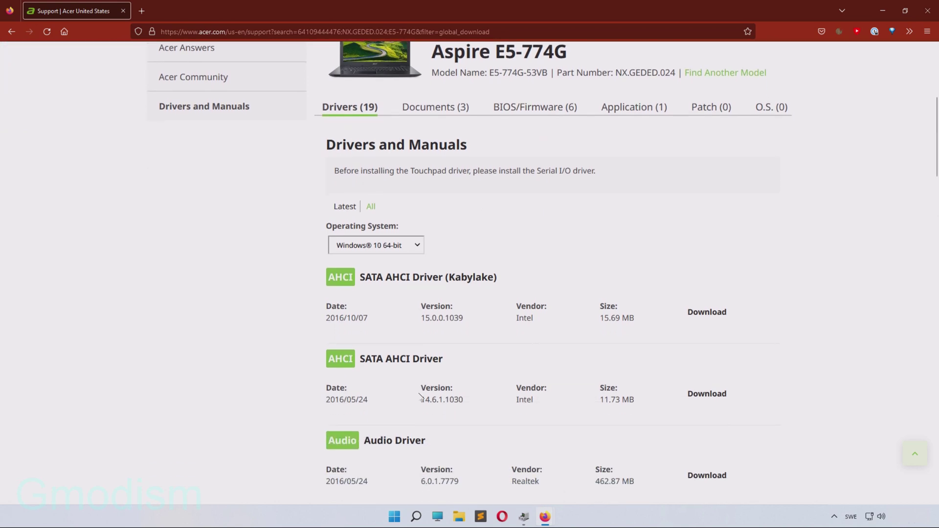
{"action": "left_click", "coordinate": [405, 250]}
{"action": "left_click", "coordinate": [406, 251]}
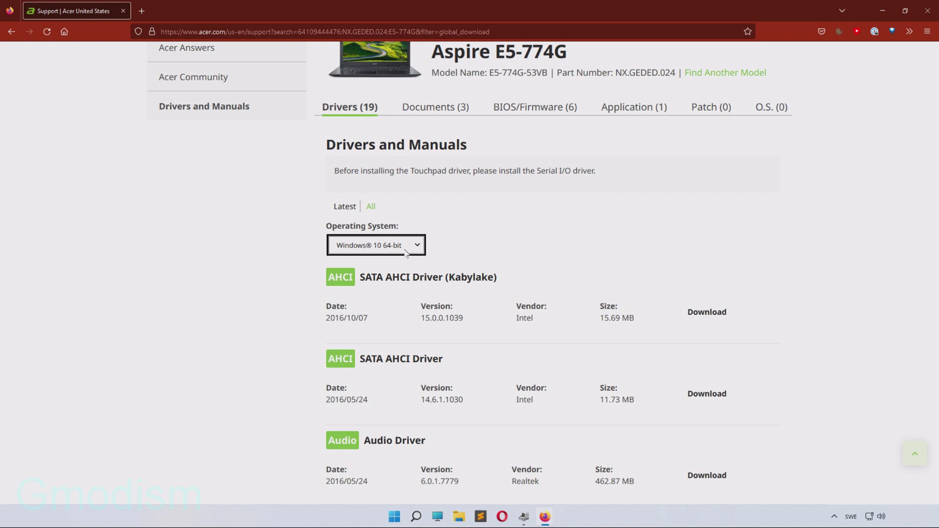
Scroll through the Aspire E5-774G driver list to locate the chipset driver
{"action": "scroll", "coordinate": [234, 352], "scroll_direction": "down", "scroll_amount": 4}
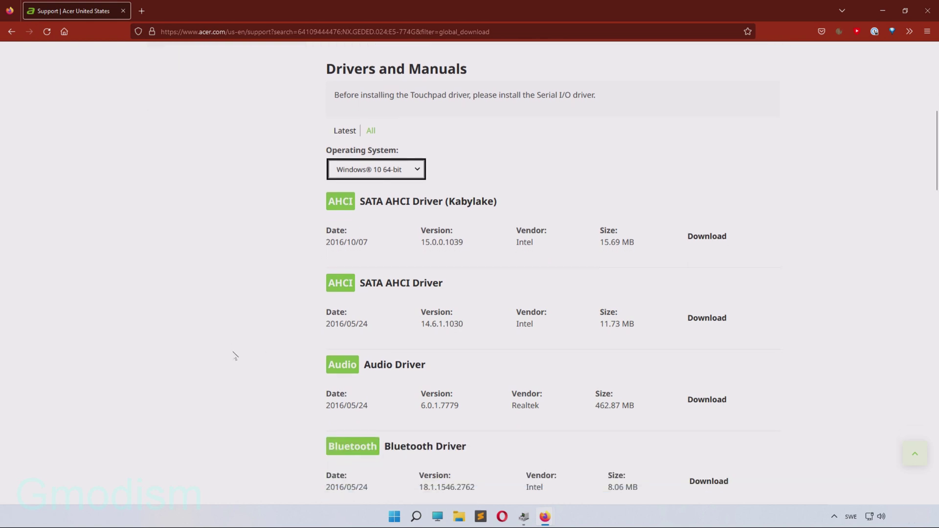
{"action": "scroll", "coordinate": [234, 355], "scroll_direction": "down", "scroll_amount": 8}
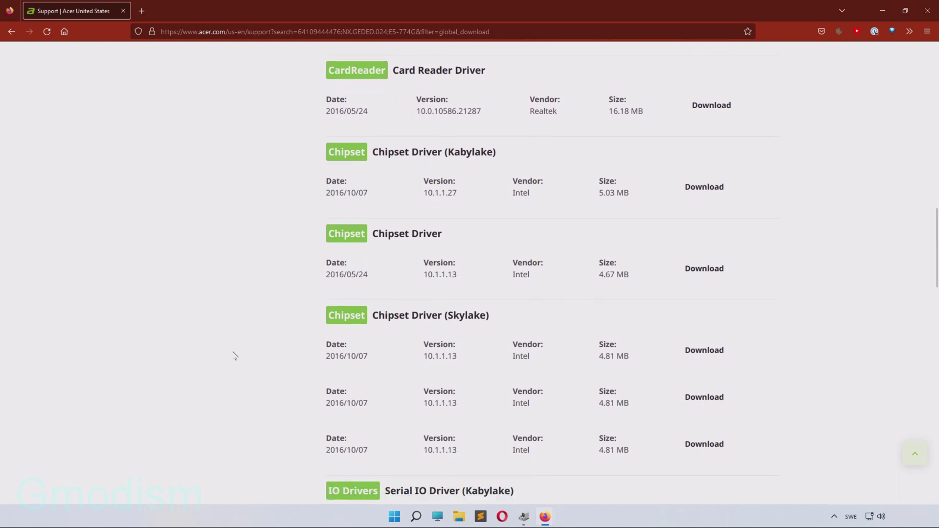
{"action": "scroll", "coordinate": [234, 355], "scroll_direction": "down", "scroll_amount": 4}
{"action": "scroll", "coordinate": [235, 355], "scroll_direction": "down", "scroll_amount": 8}
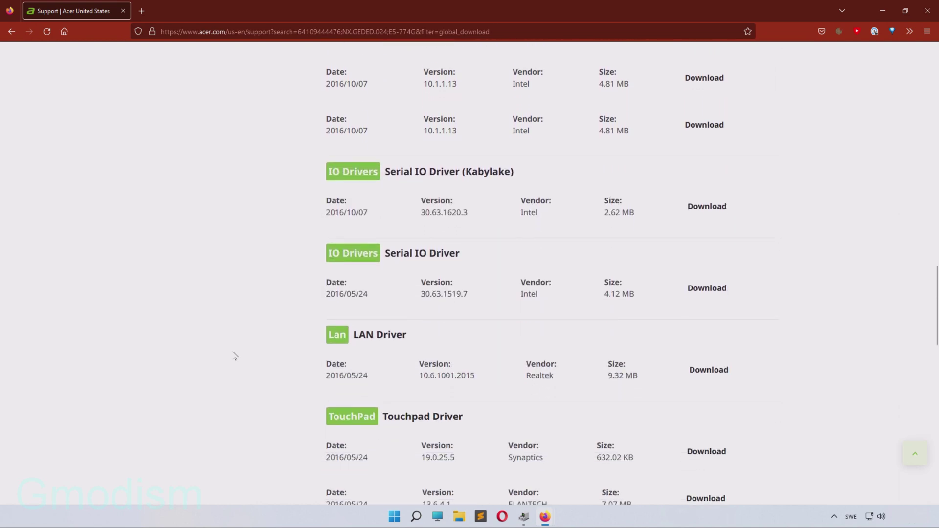
{"action": "scroll", "coordinate": [235, 355], "scroll_direction": "down", "scroll_amount": 8}
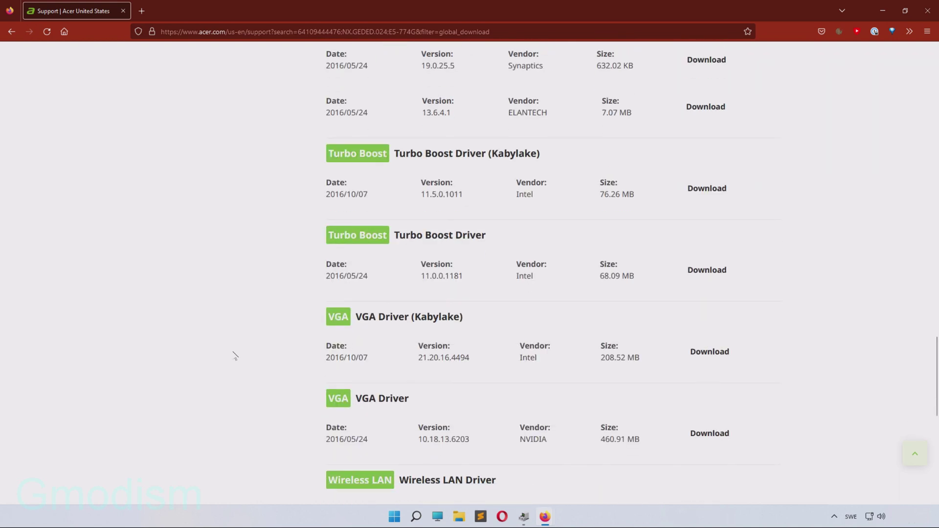
{"action": "scroll", "coordinate": [235, 355], "scroll_direction": "down", "scroll_amount": 4}
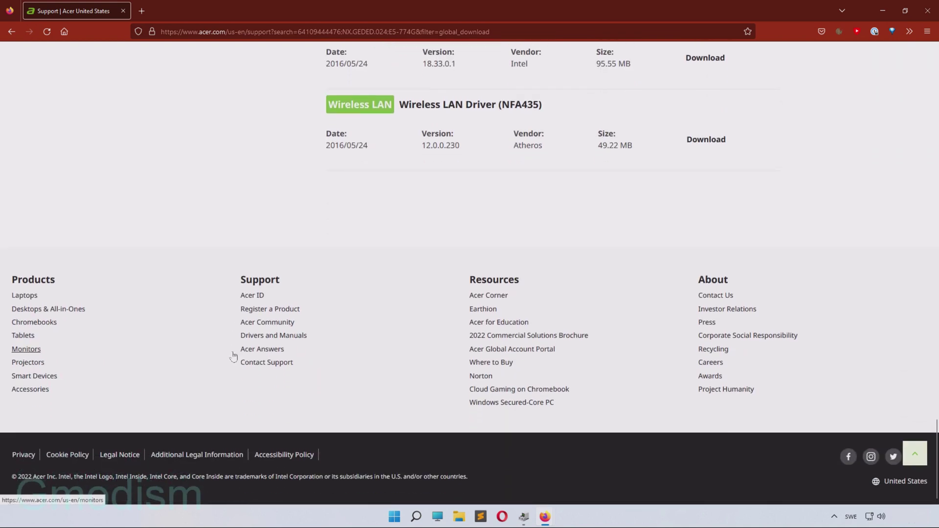
{"action": "scroll", "coordinate": [234, 355], "scroll_direction": "up", "scroll_amount": 7}
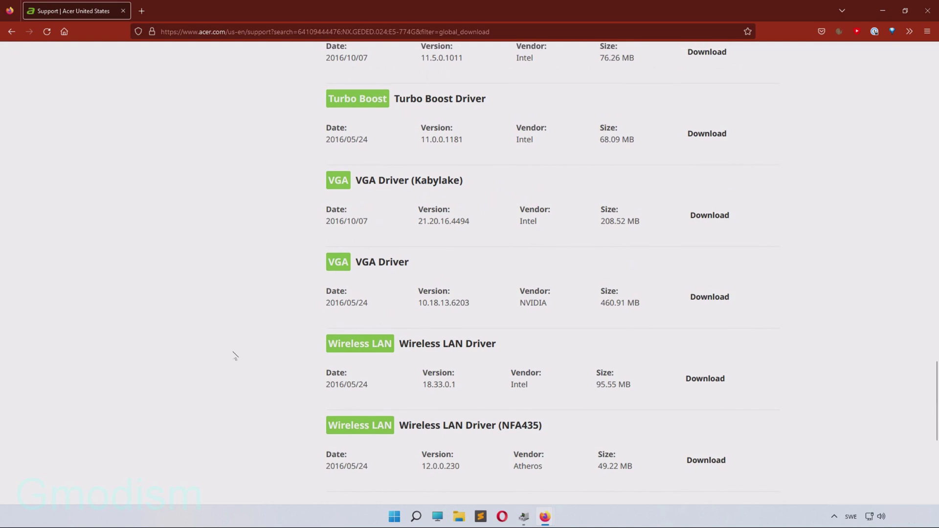
{"action": "scroll", "coordinate": [235, 355], "scroll_direction": "up", "scroll_amount": 6}
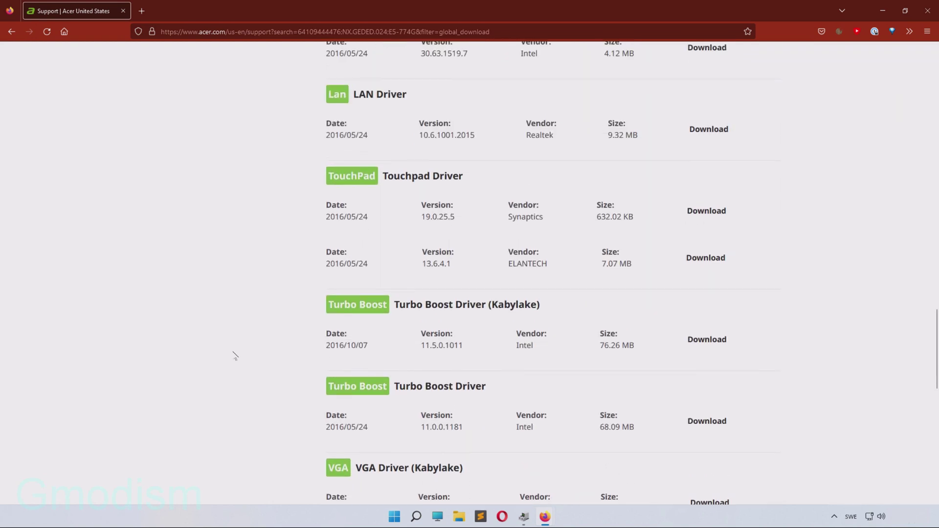
{"action": "scroll", "coordinate": [235, 355], "scroll_direction": "up", "scroll_amount": 7}
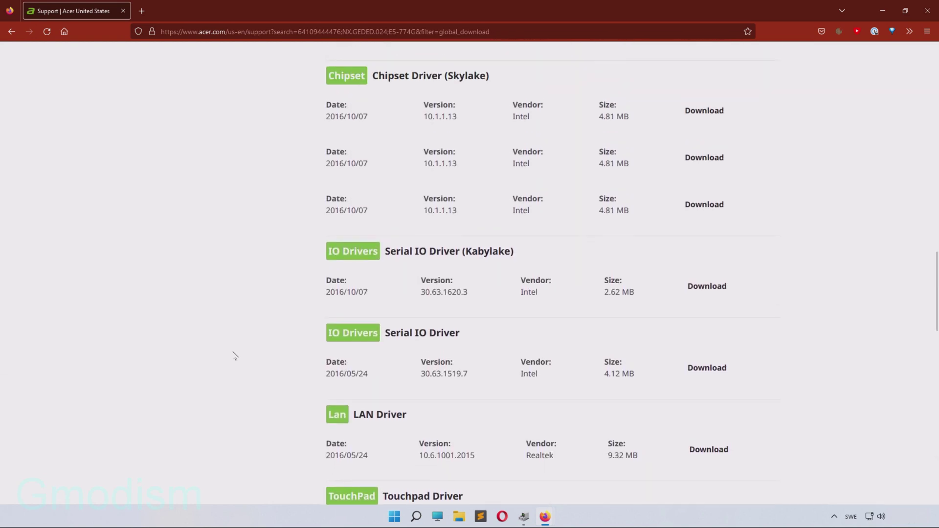
{"action": "scroll", "coordinate": [235, 355], "scroll_direction": "up", "scroll_amount": 3}
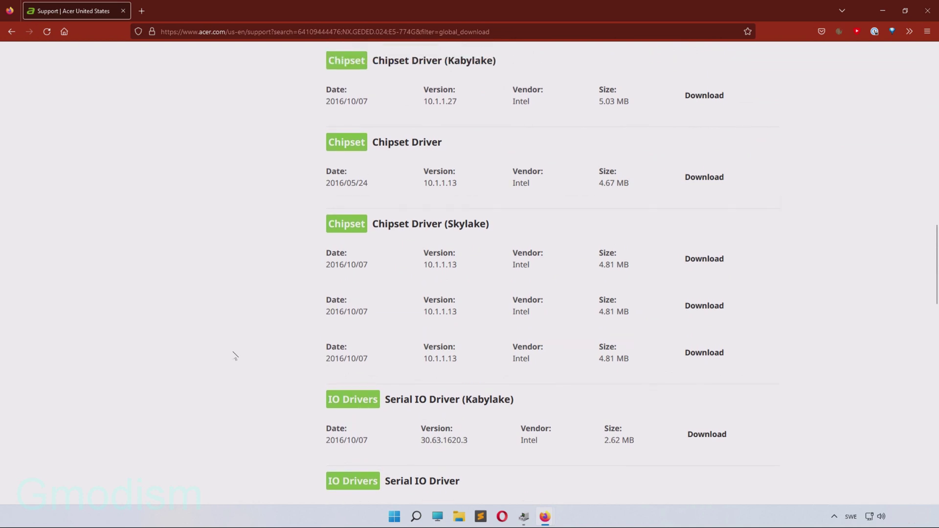
{"action": "scroll", "coordinate": [235, 356], "scroll_direction": "up", "scroll_amount": 1}
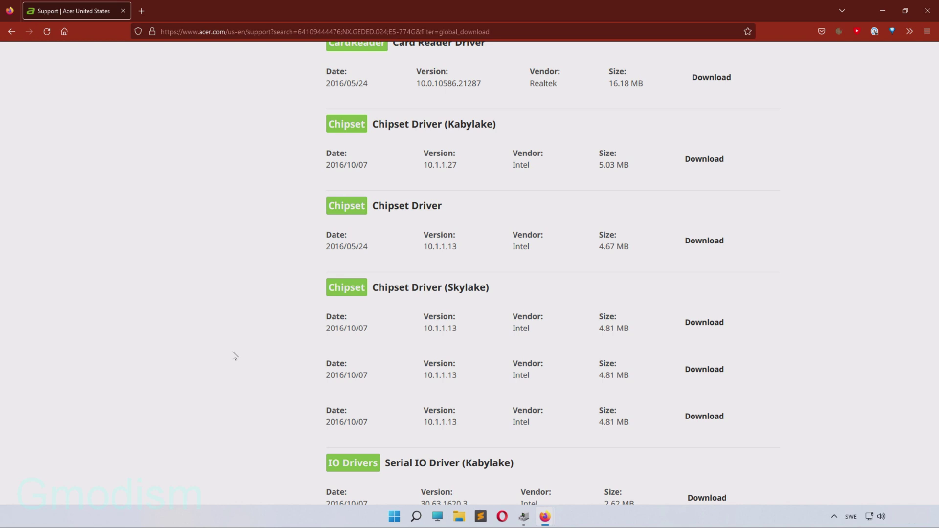
{"action": "scroll", "coordinate": [235, 356], "scroll_direction": "up", "scroll_amount": 4}
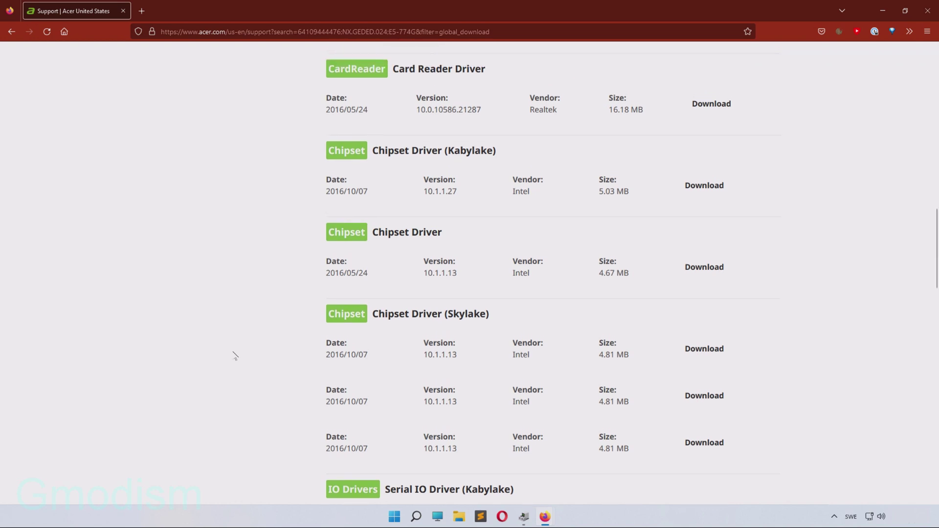
{"action": "scroll", "coordinate": [235, 356], "scroll_direction": "up", "scroll_amount": 6}
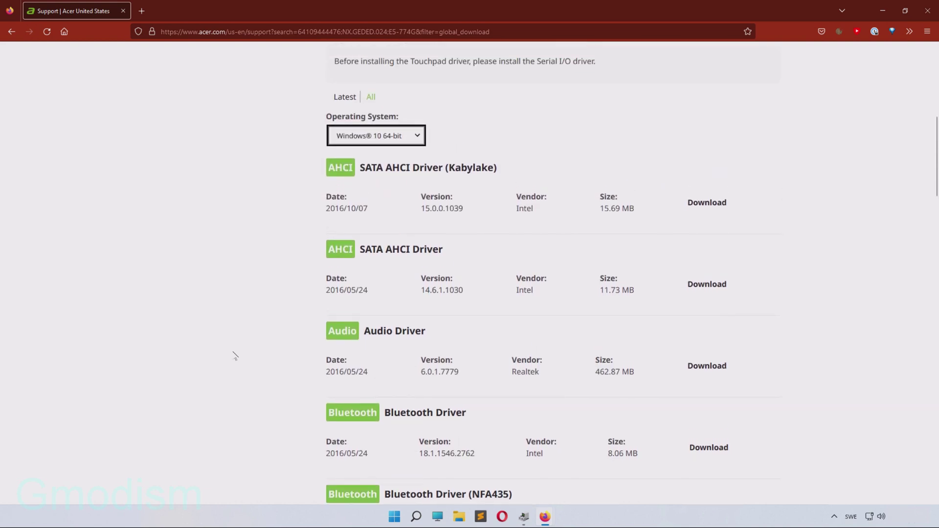
{"action": "scroll", "coordinate": [266, 326], "scroll_direction": "up", "scroll_amount": 3}
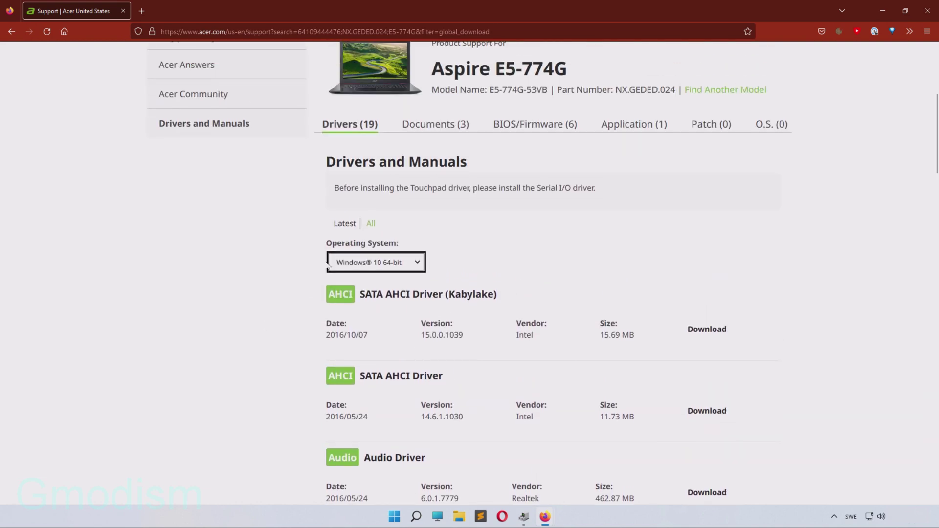
{"action": "scroll", "coordinate": [370, 228], "scroll_direction": "down", "scroll_amount": 10}
Save Chipset_Intel_10.1.1.13_W10x64_A.zip to Downloads\TIW11 and list the BIOS/Firmware downloads
{"action": "left_click", "coordinate": [704, 300]}
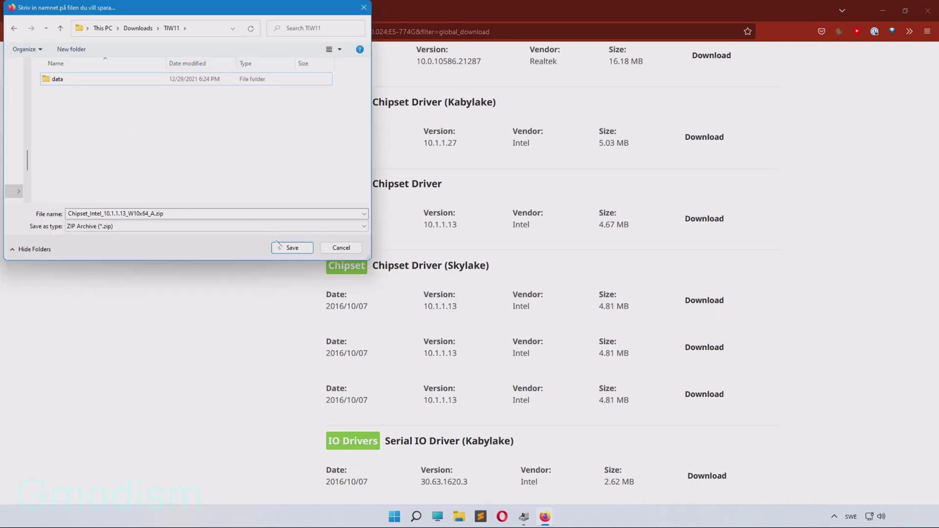
{"action": "left_click", "coordinate": [302, 248]}
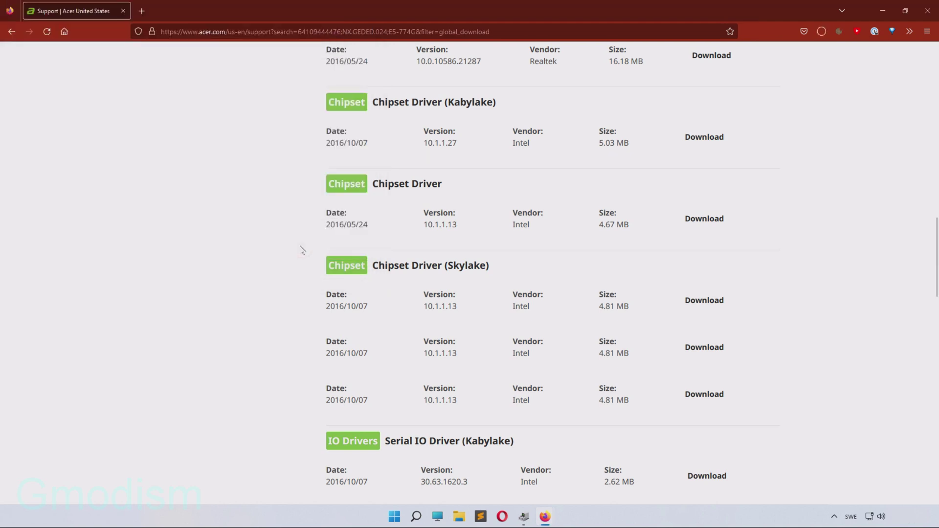
{"action": "scroll", "coordinate": [302, 249], "scroll_direction": "up", "scroll_amount": 15}
{"action": "left_click", "coordinate": [544, 182]}
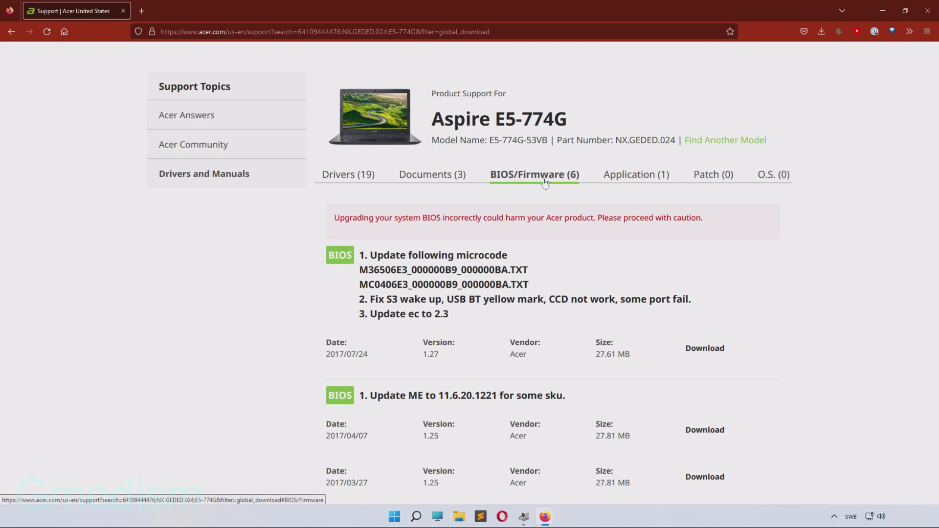
{"action": "scroll", "coordinate": [546, 184], "scroll_direction": "down", "scroll_amount": 4}
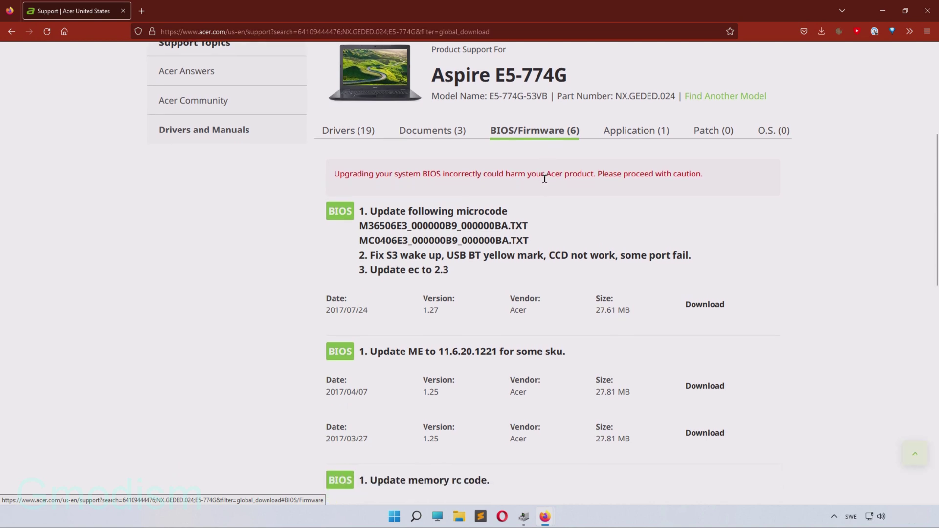
{"action": "scroll", "coordinate": [546, 182], "scroll_direction": "up", "scroll_amount": 1}
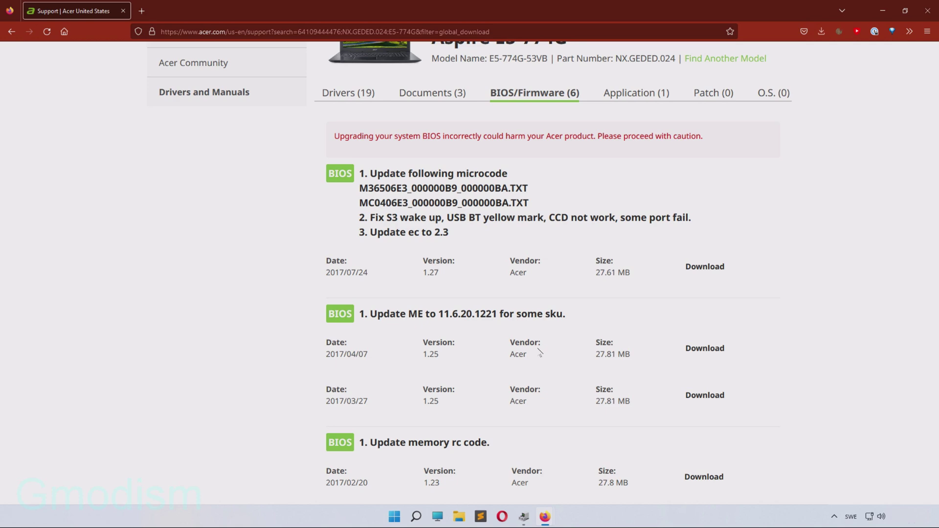
{"action": "scroll", "coordinate": [540, 351], "scroll_direction": "down", "scroll_amount": 5}
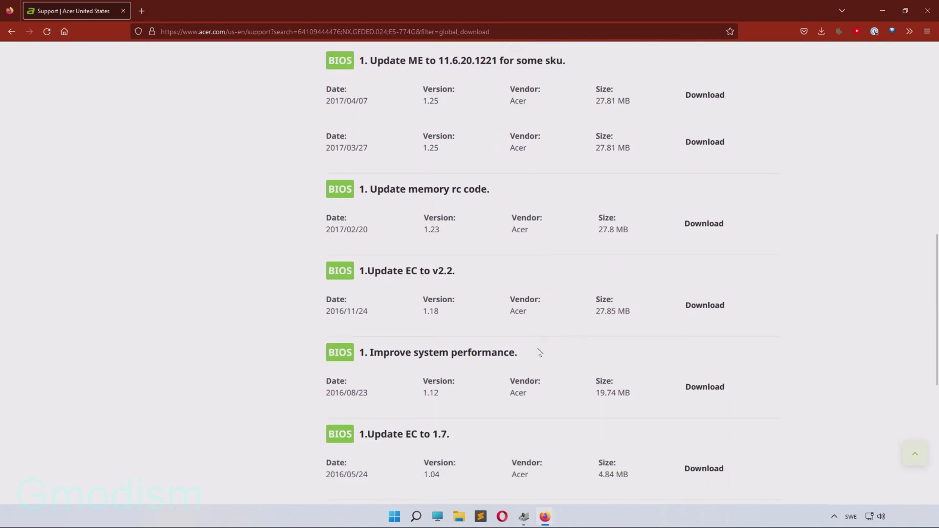